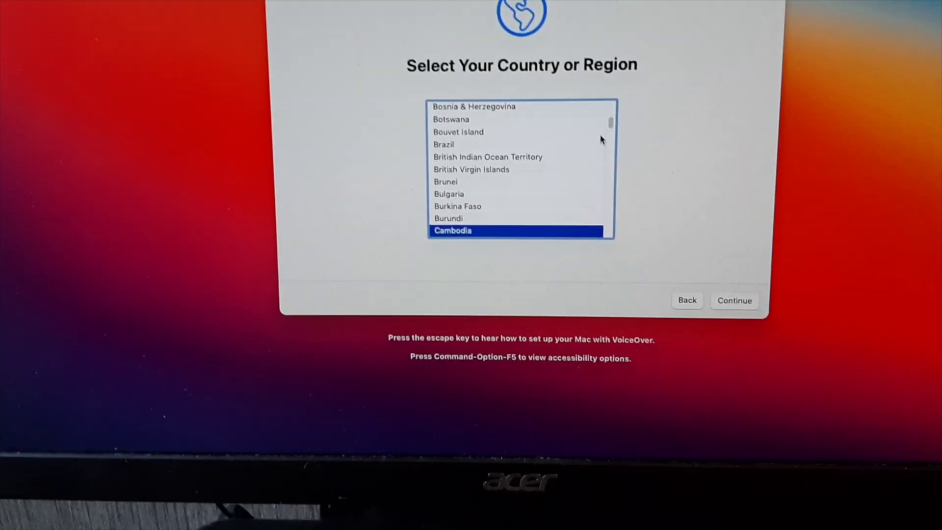
scroll(508, 279, down, 15)
Confirm United States as the setup country and walk the character toward MedBay.
click(473, 326)
click(728, 413)
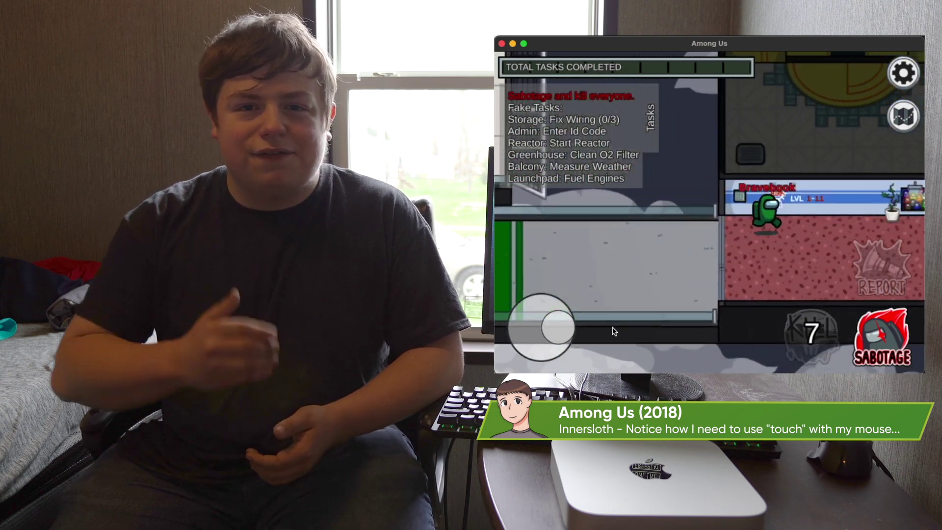
drag(616, 336, 576, 294)
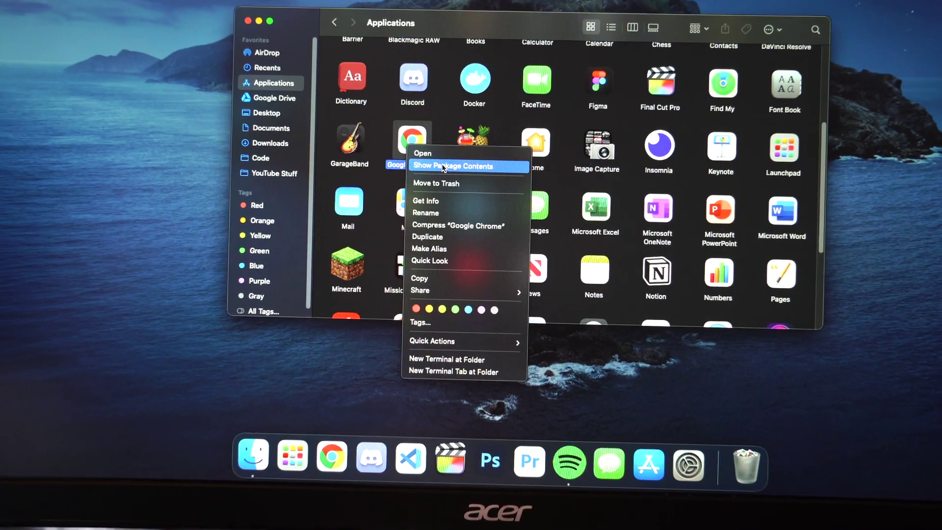
Open Chrome's package Contents and MacOS folders and run the Google Chrome executable.
click(443, 163)
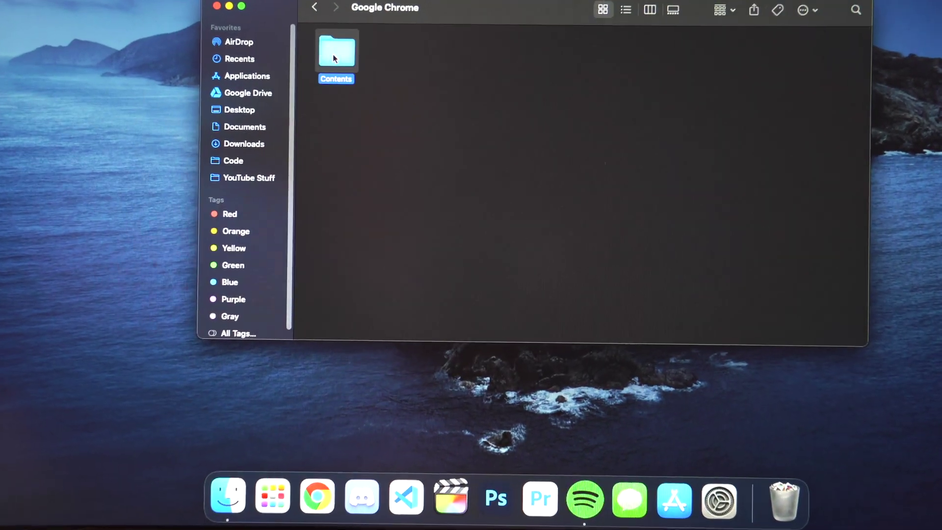
double_click(333, 54)
drag(753, 141, 658, 94)
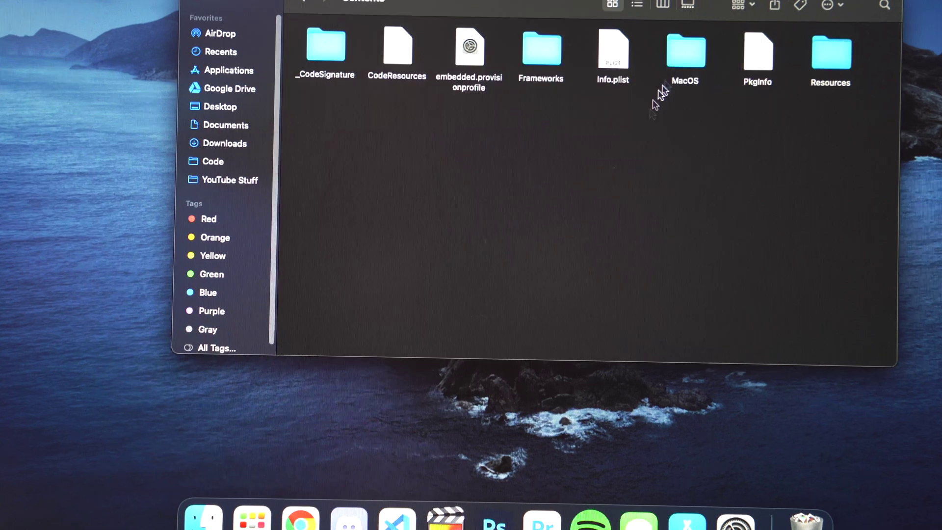
double_click(661, 71)
click(287, 82)
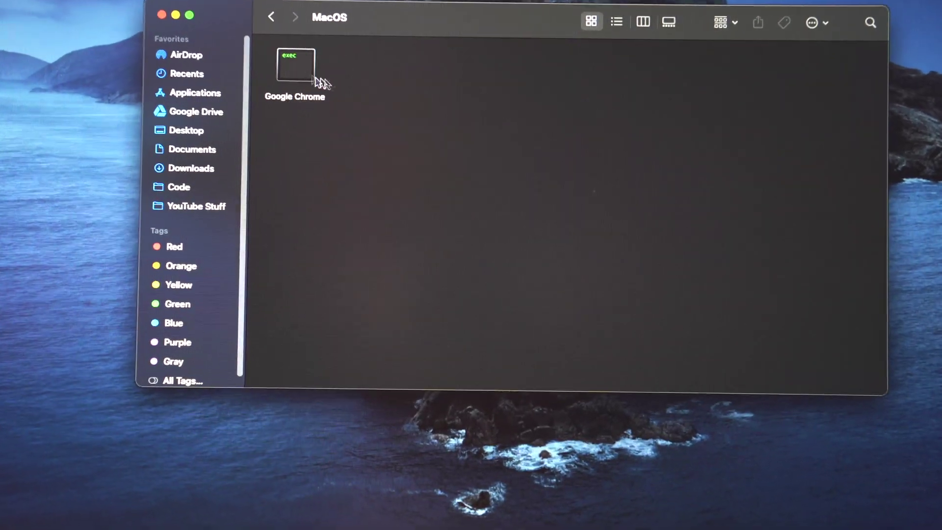
double_click(293, 79)
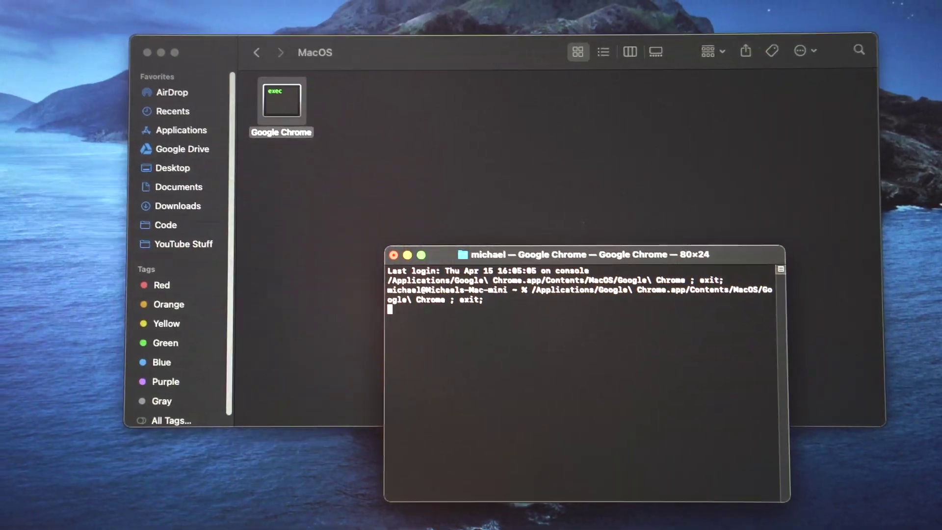